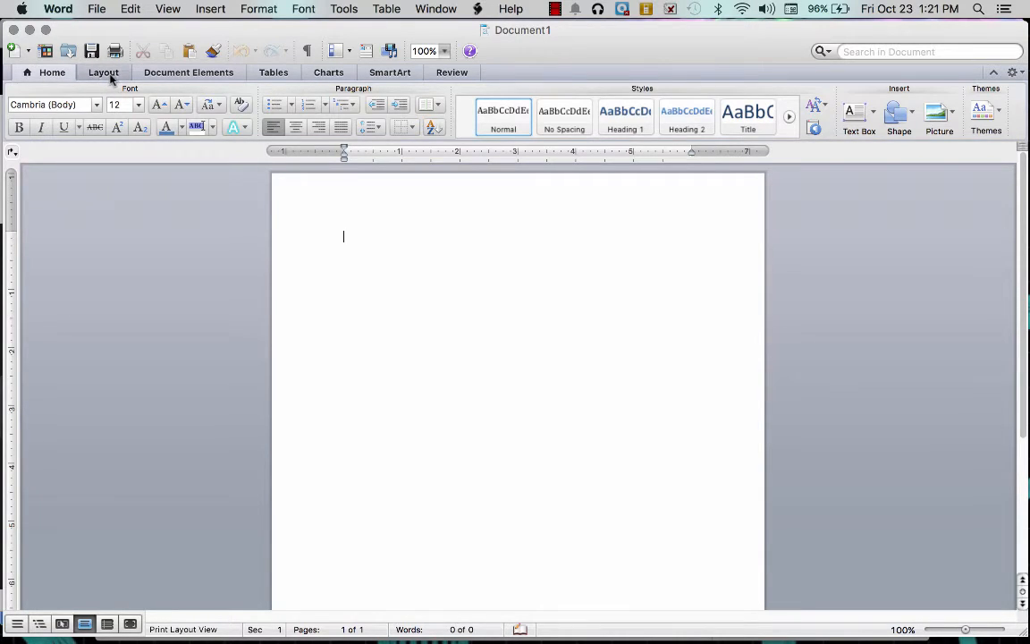
- Apply the Normal margin preset so every page margin is 1 inch
click(105, 75)
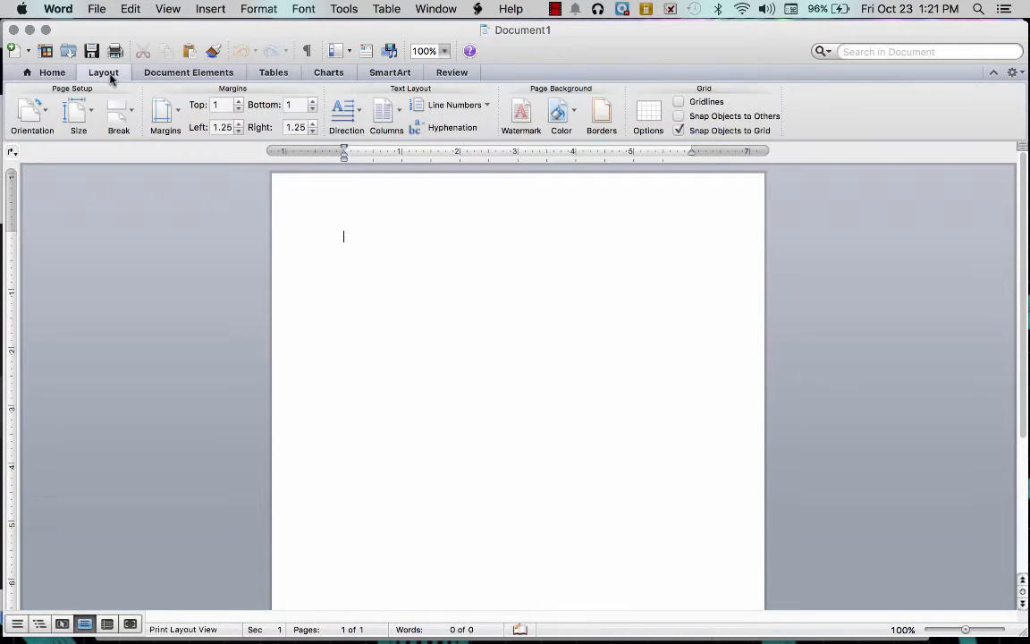
click(172, 105)
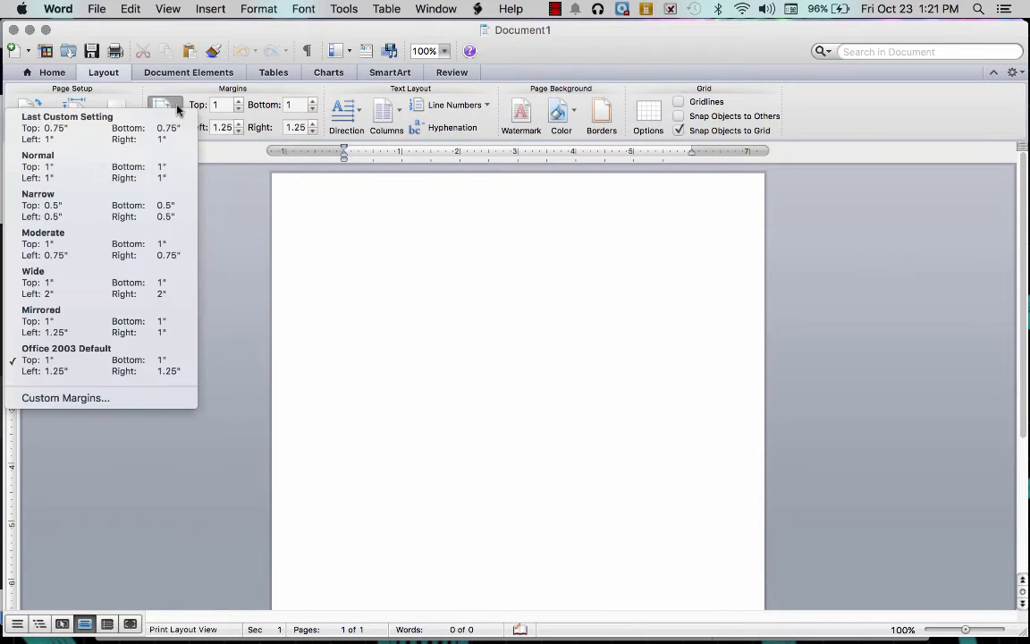
click(136, 184)
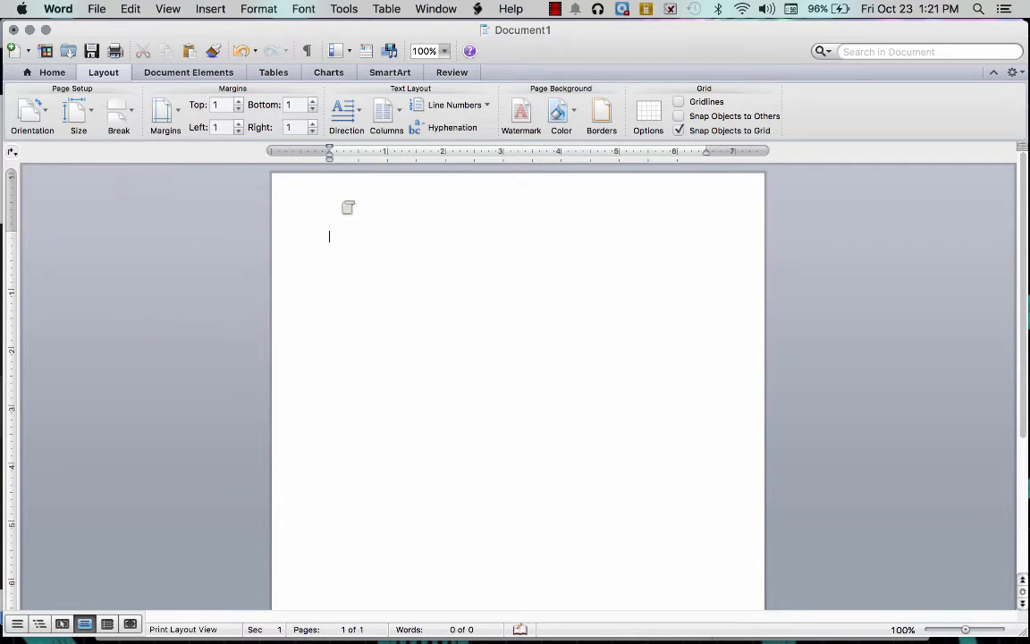
click(51, 72)
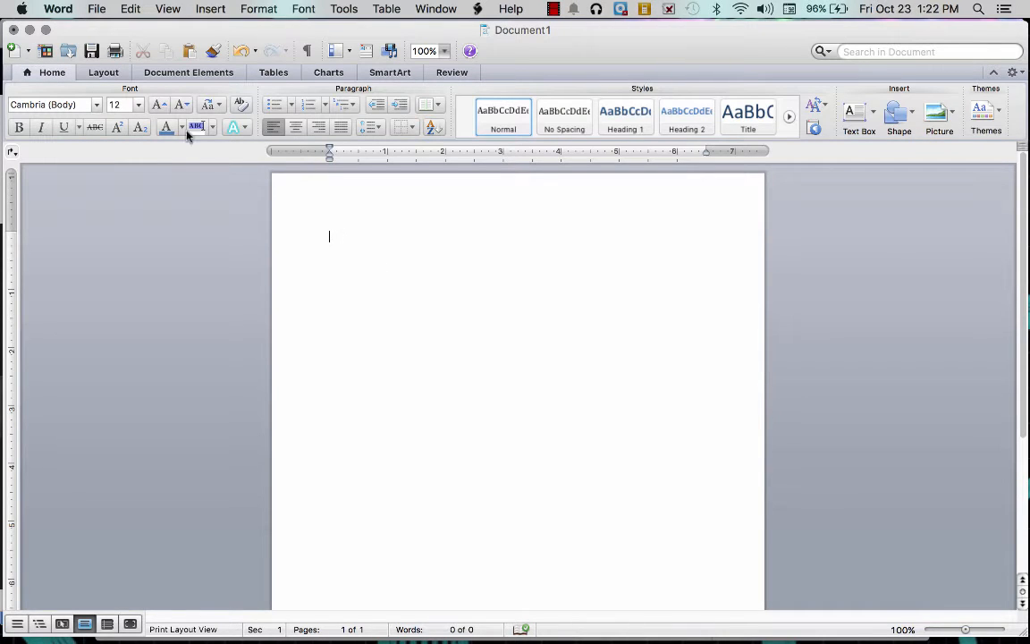
- Type two centred 16-point test lines, 'This is my essay.' and 'This is my second line in my second paragraph.'
click(138, 105)
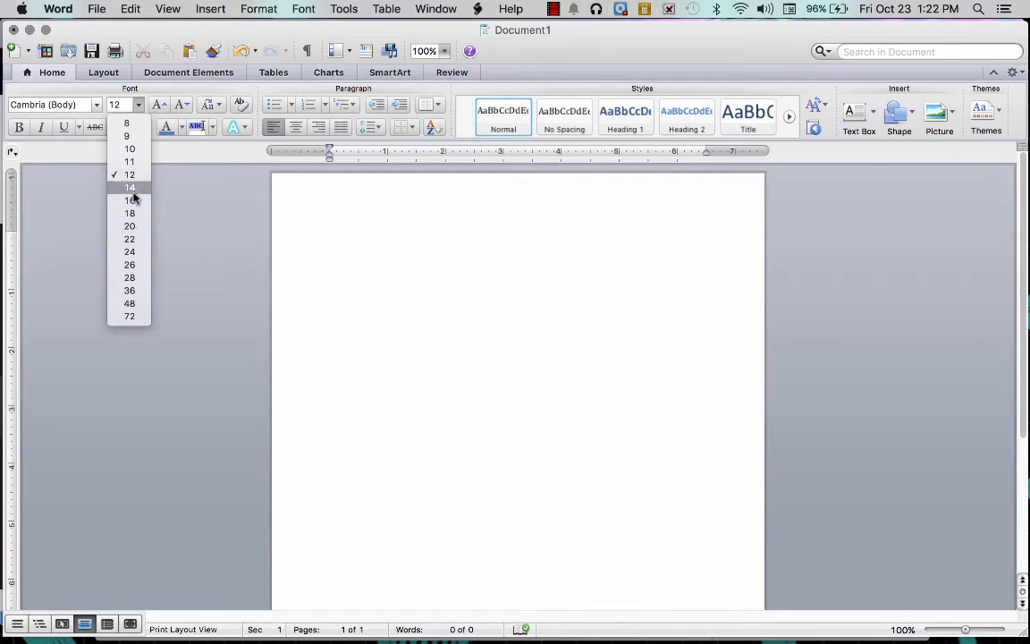
click(129, 201)
click(295, 127)
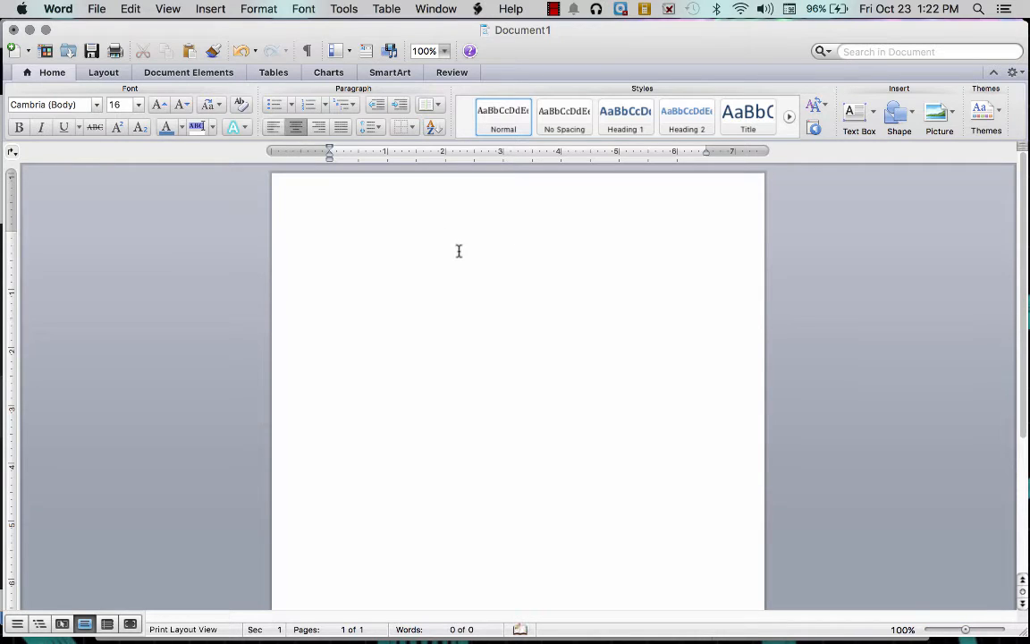
text(This is my essay for)
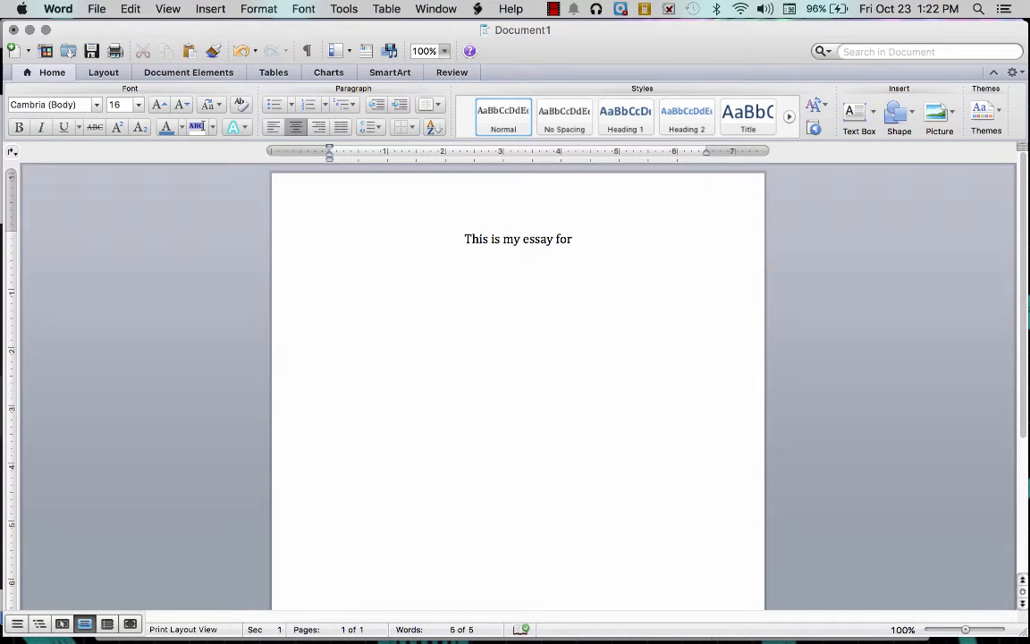
key(BackSpace)
key(BackSpace)
key(BackSpace)
key(BackSpace)
key(BackSpace)
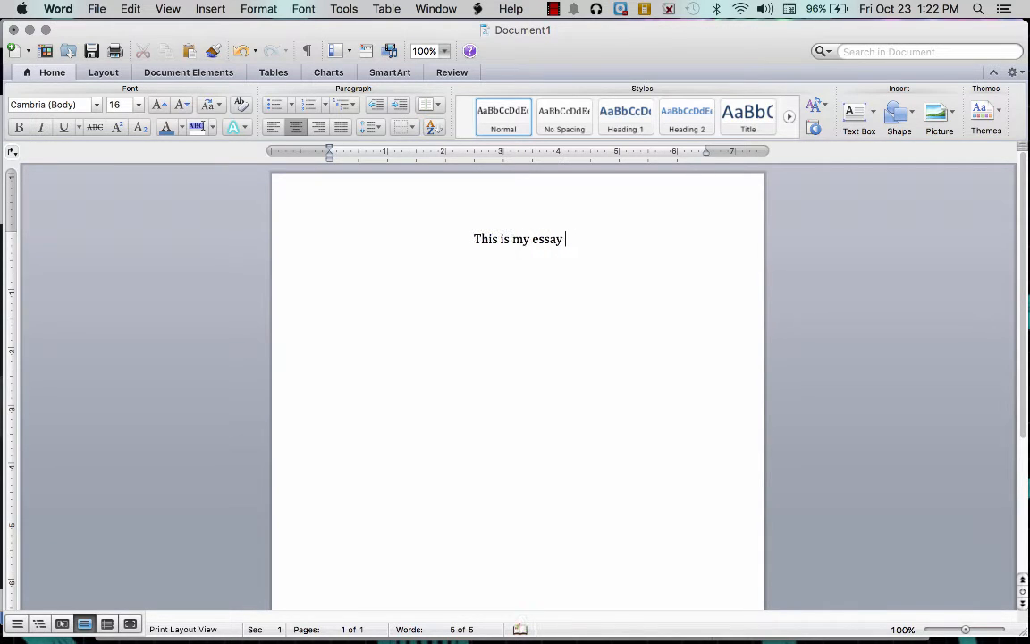
text(.)
key(Return)
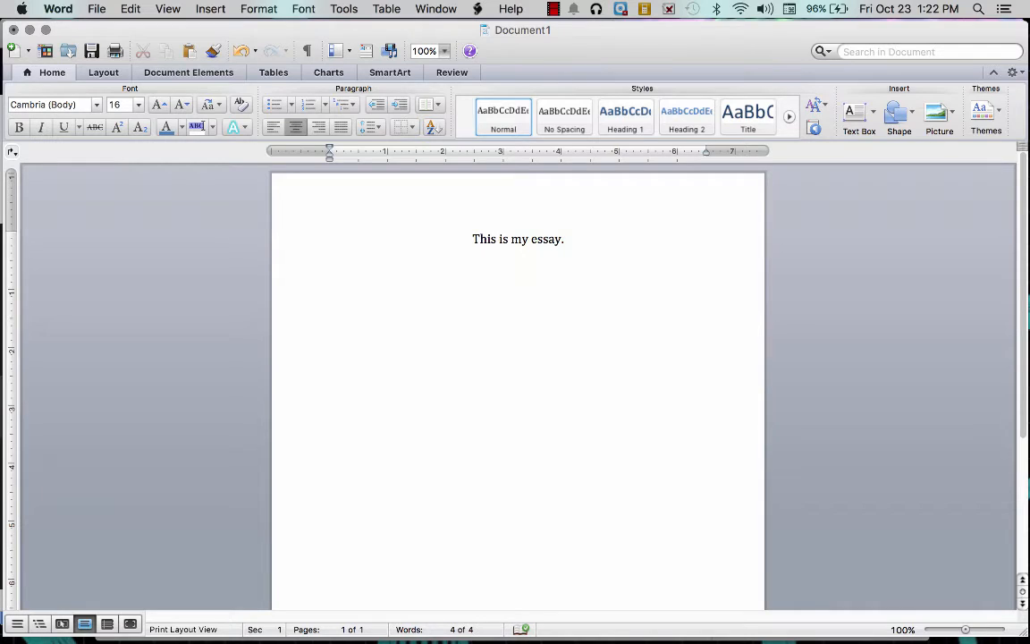
text(This is my second line in)
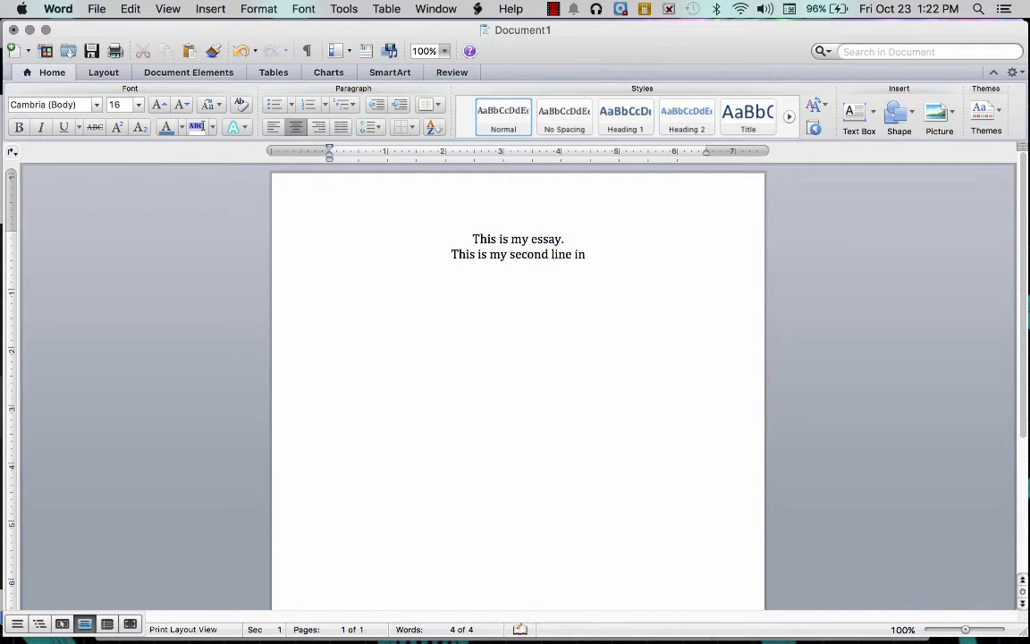
text( my second paragraph.)
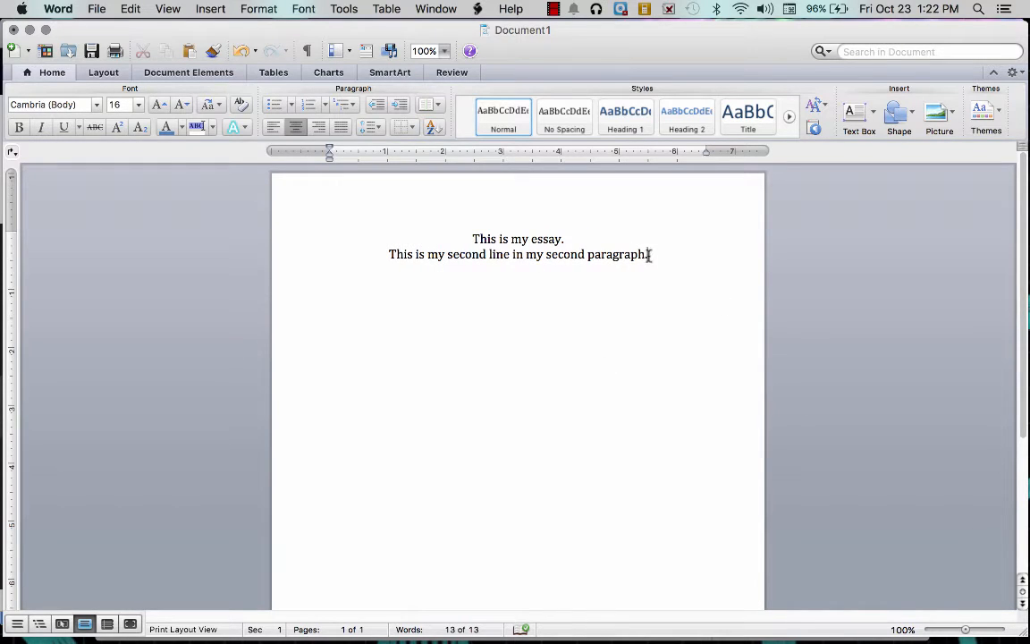
- Select both test lines and delete them, leaving the page empty
drag(648, 255, 168, 158)
key(BackSpace)
click(137, 105)
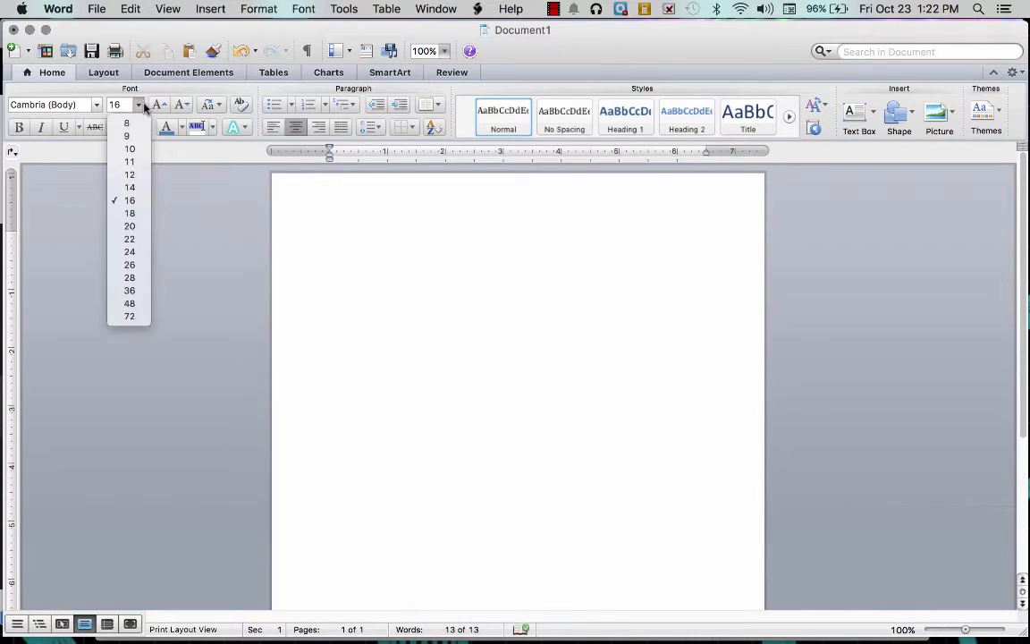
- Switch to 12-point left-aligned text and add a half-inch first-line tab indent
click(132, 175)
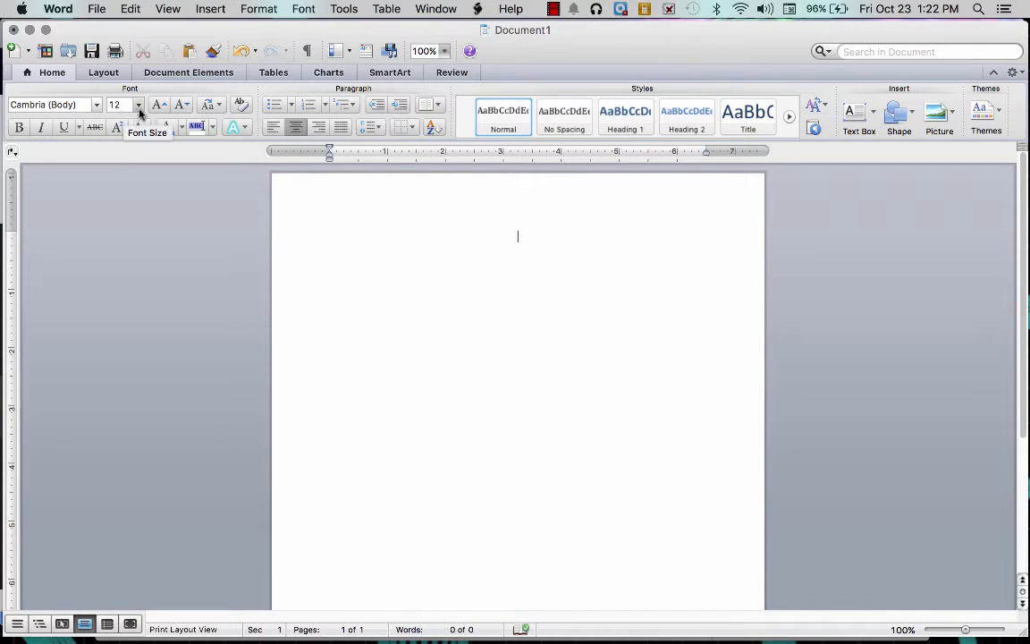
click(274, 130)
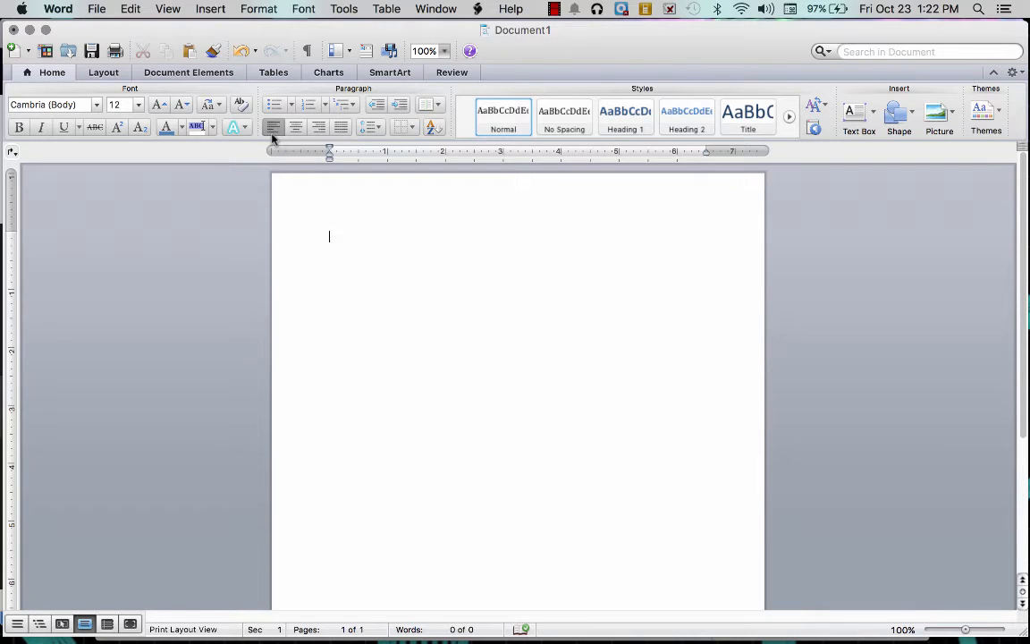
key(Tab)
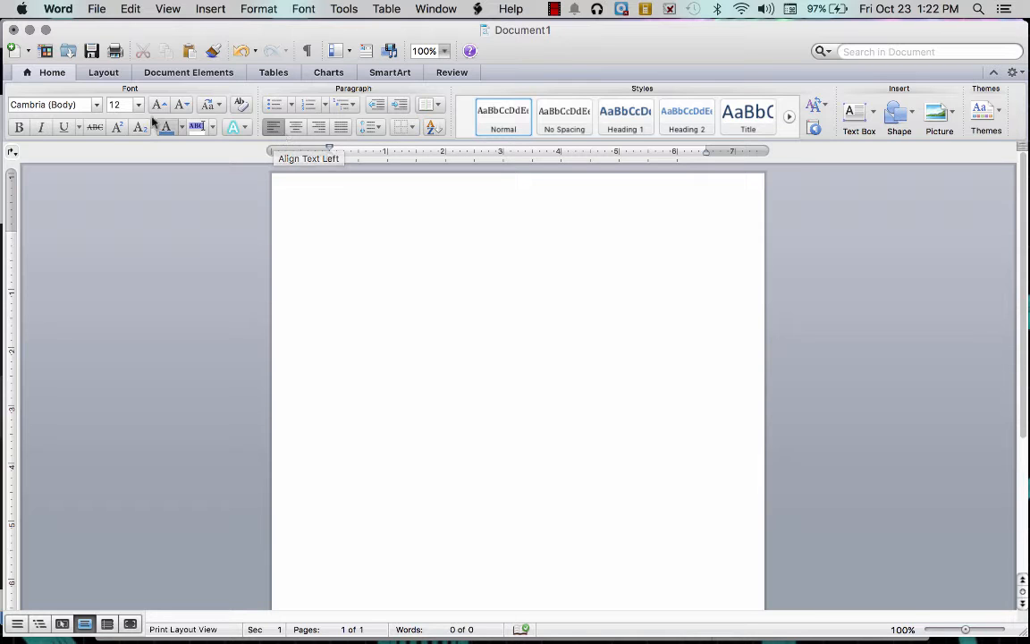
- Choose Times New Roman from the font name list
click(97, 105)
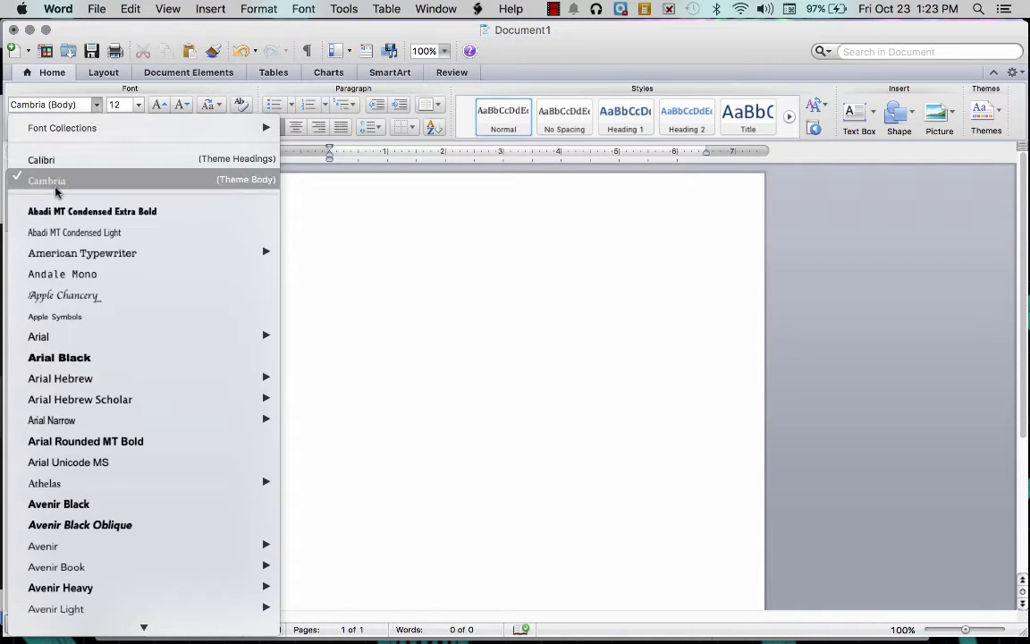
scroll(88, 426, down, 20)
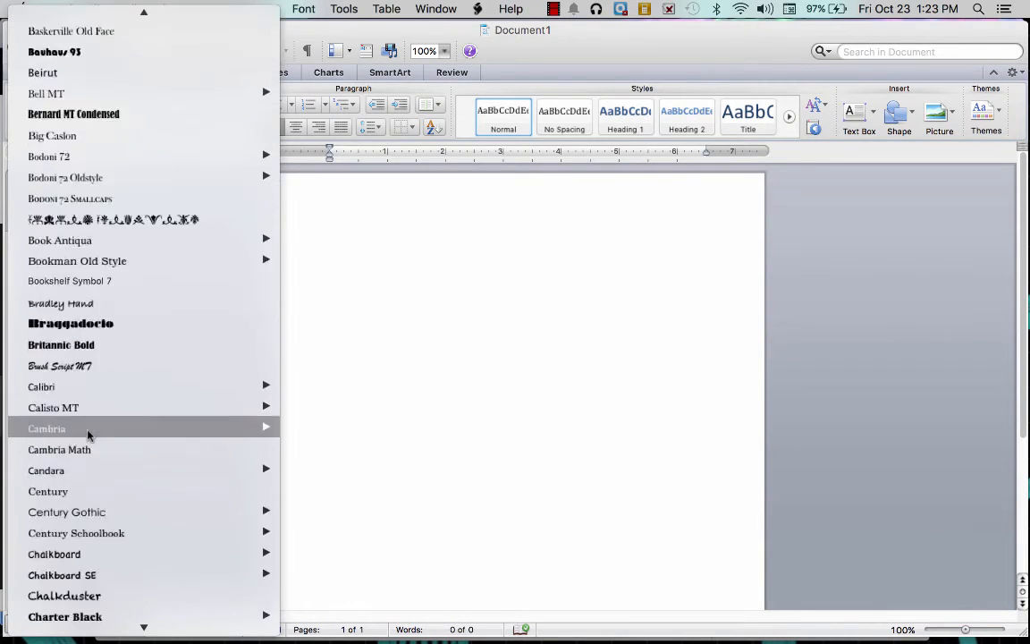
scroll(88, 434, down, 15)
scroll(88, 433, up, 5)
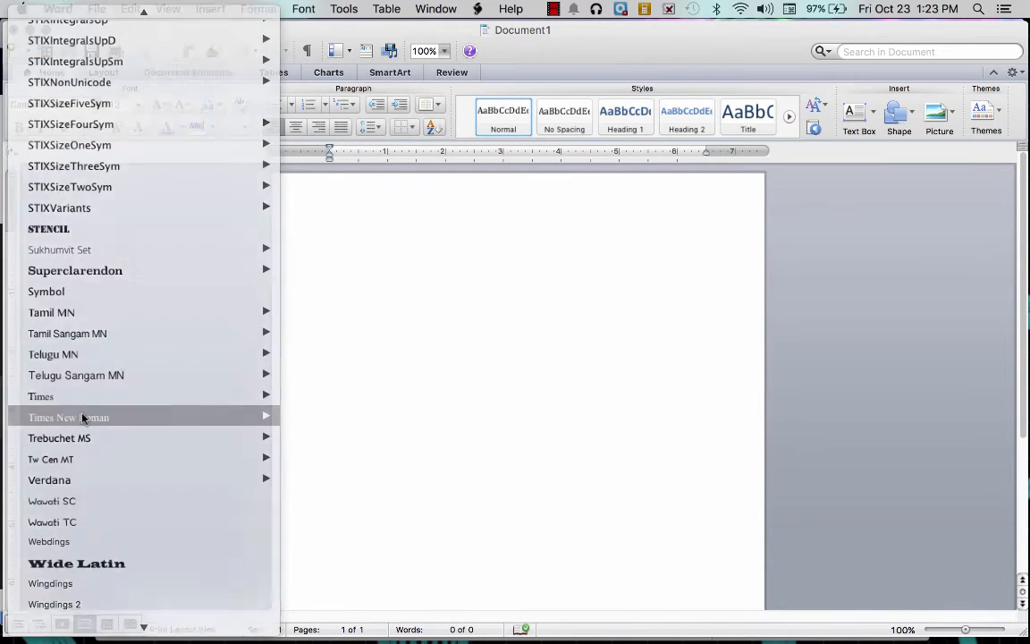
click(82, 417)
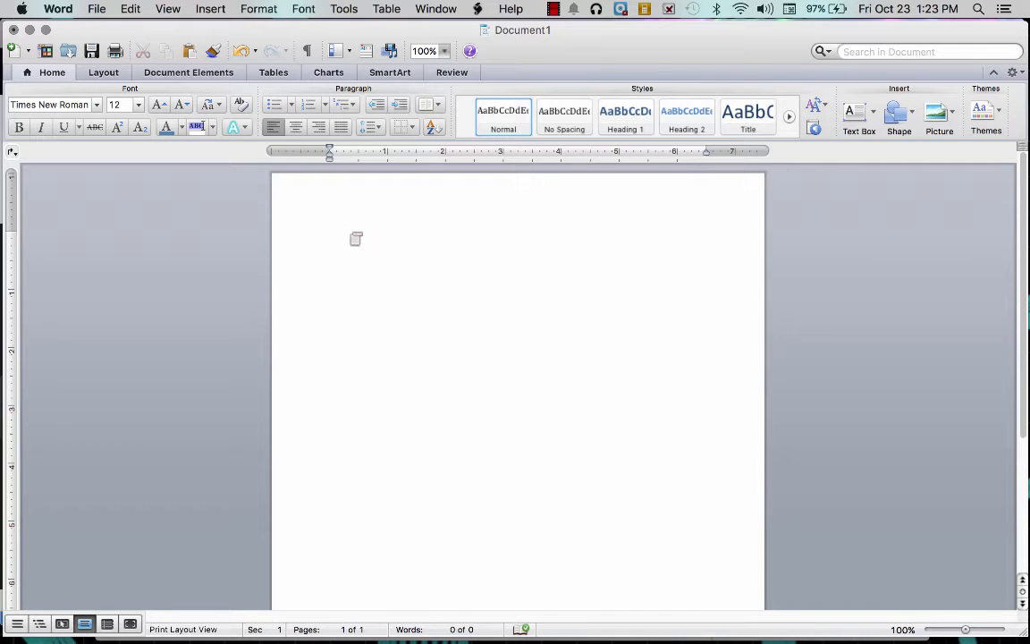
click(380, 131)
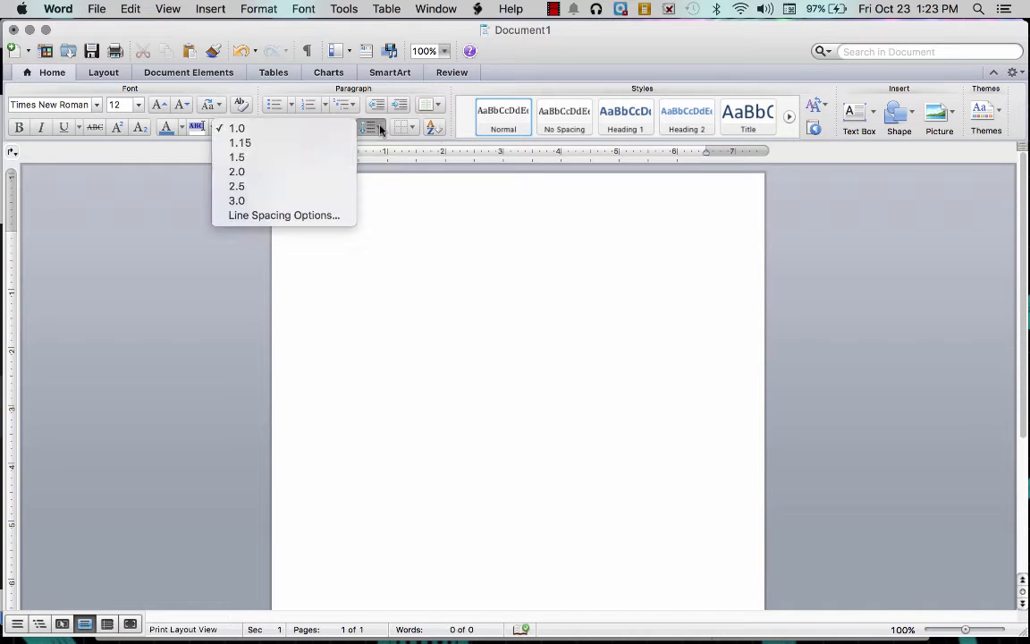
click(303, 173)
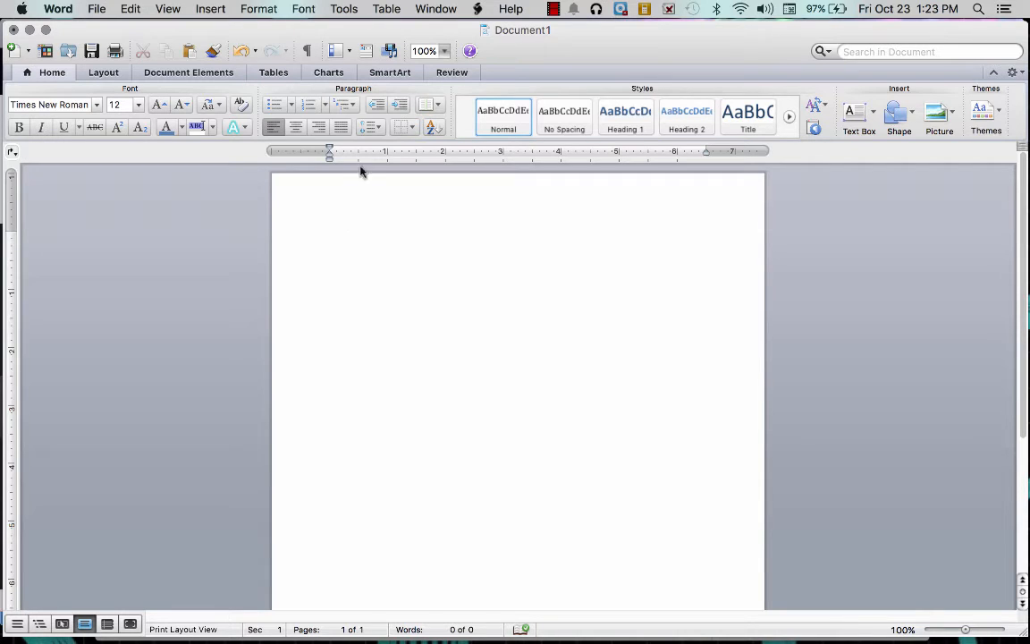
click(378, 127)
click(375, 188)
- Type the student's name and the teacher's name on the first heading lines
key(Return)
text(Mrs. Wentlandt)
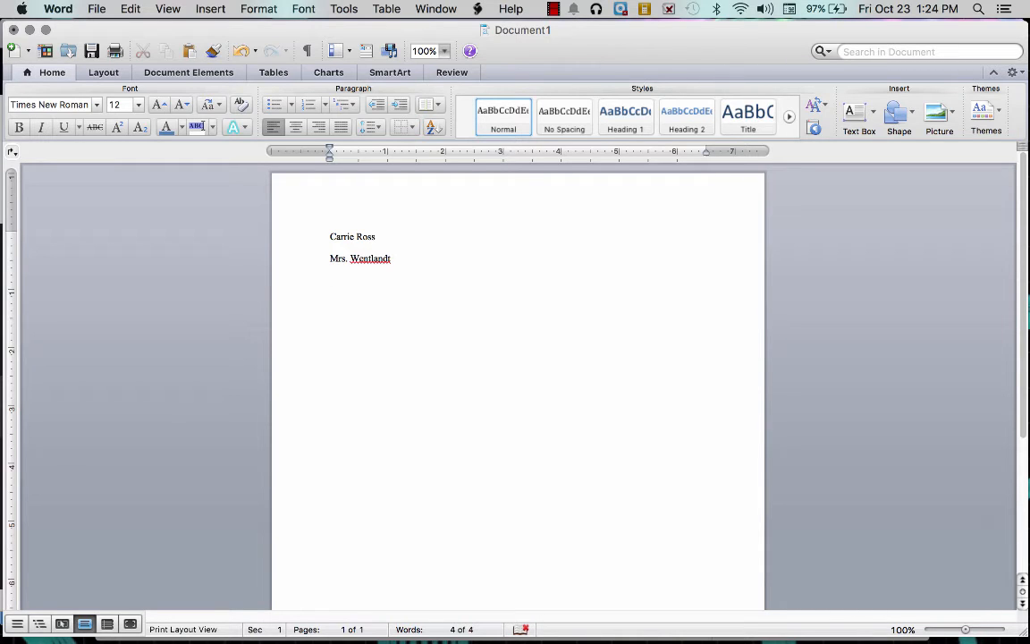
- Add the course line 'English Language Arts', correcting the misspelled 'Englsih' via spelling suggestions
text(Englsih Language Arts)
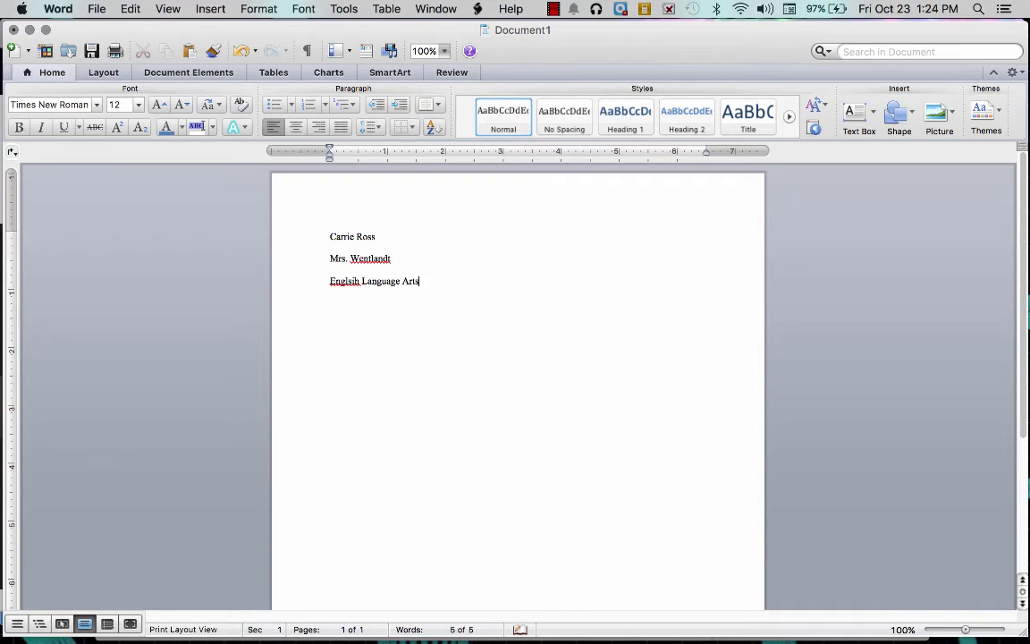
key(BackSpace)
right_click(339, 279)
click(404, 304)
text(s)
- Add the date line '13 October 2015'
key(Return)
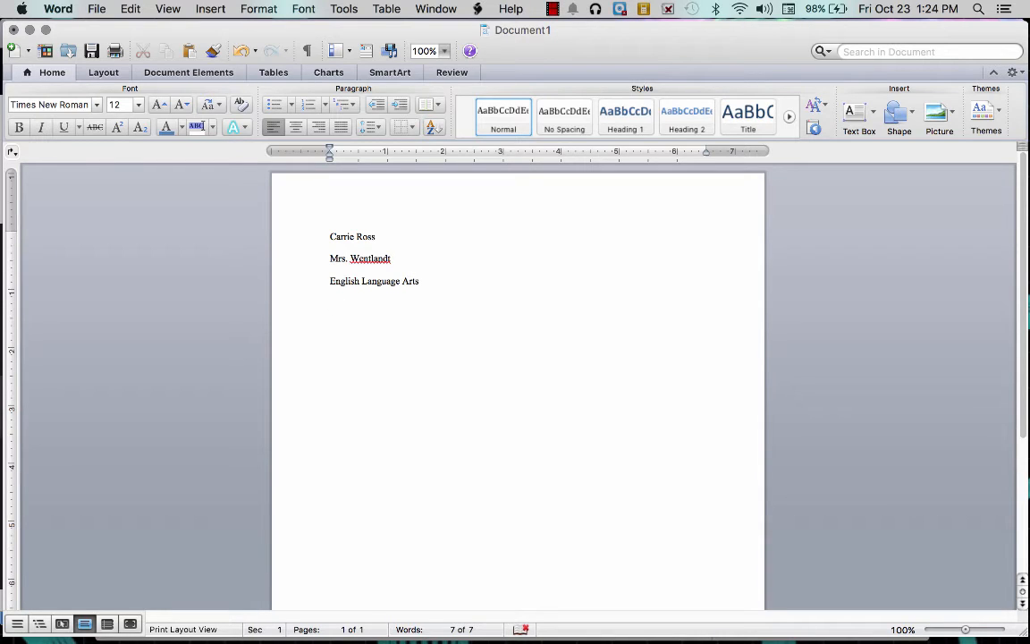
text(13 October)
text(2015)
- Add the centred title 'Title of My Paper' and left-align the line below it
click(296, 130)
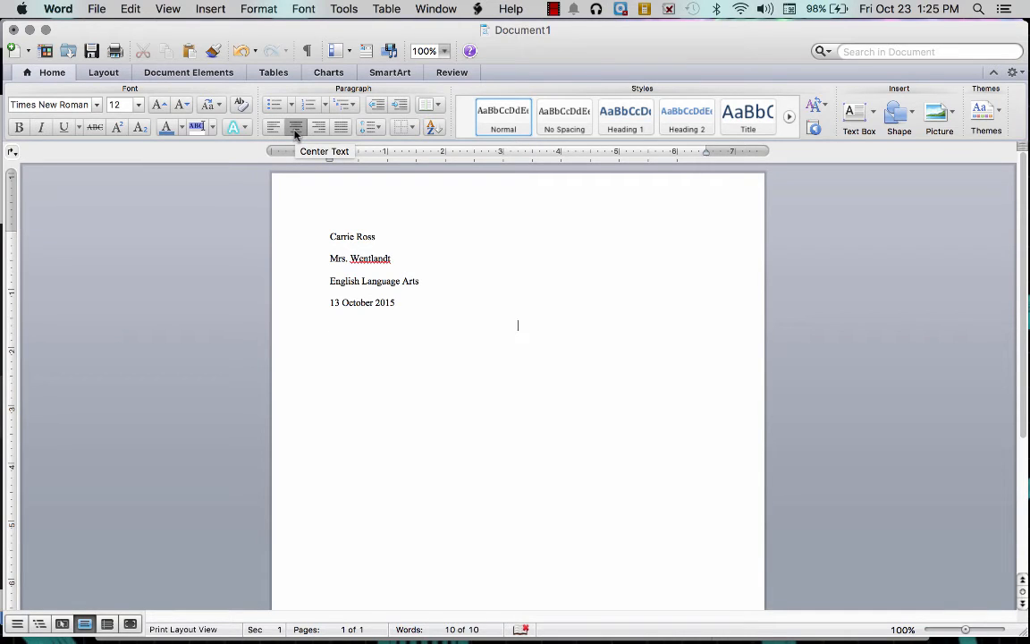
text(Title of My Paper is)
key(BackSpace)
key(BackSpace)
key(BackSpace)
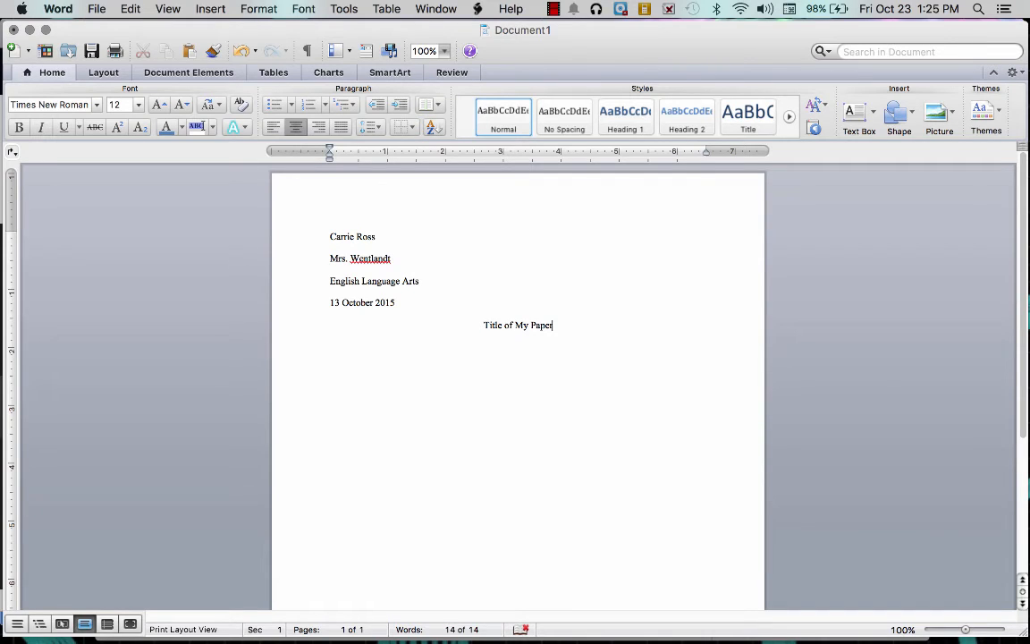
key(Return)
click(271, 128)
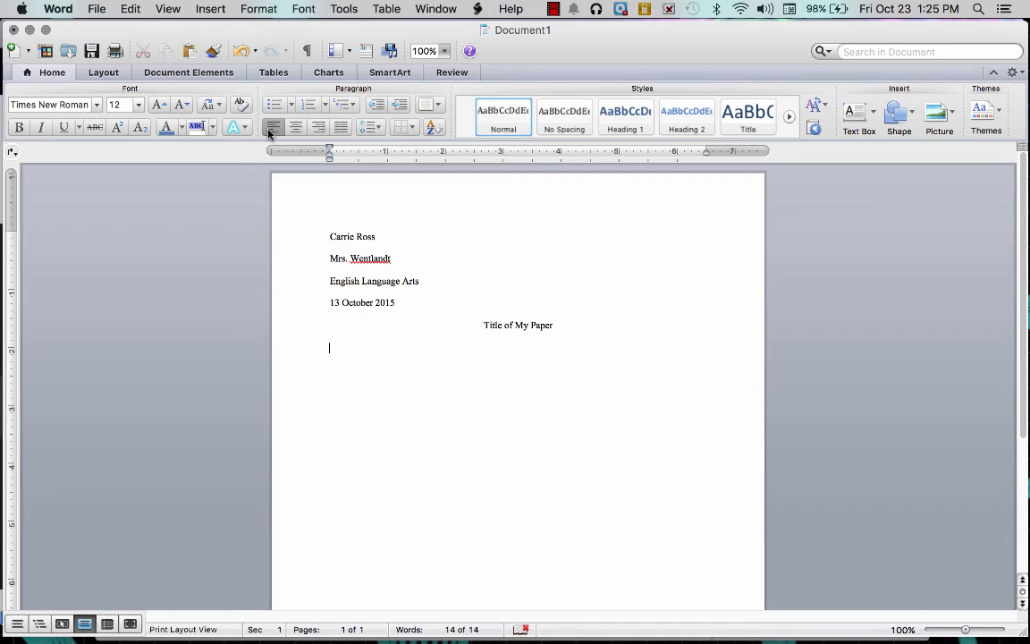
- Type a trial line 'I am typing my first body paragraph.' and then erase it
text(I am typing my first body paragraphy)
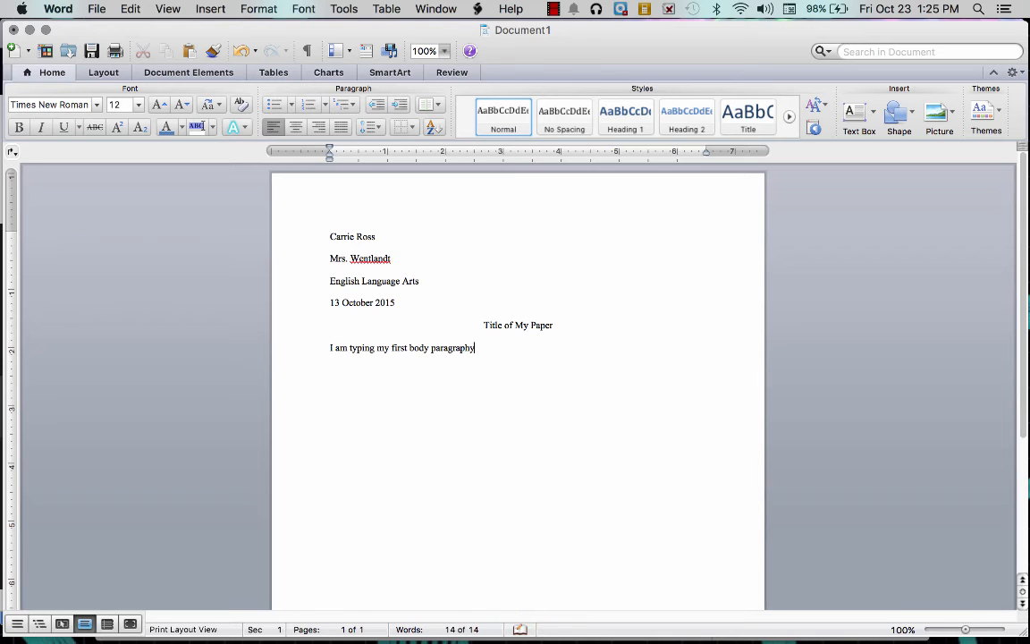
key(BackSpace)
text(.)
drag(472, 349, 331, 350)
key(BackSpace)
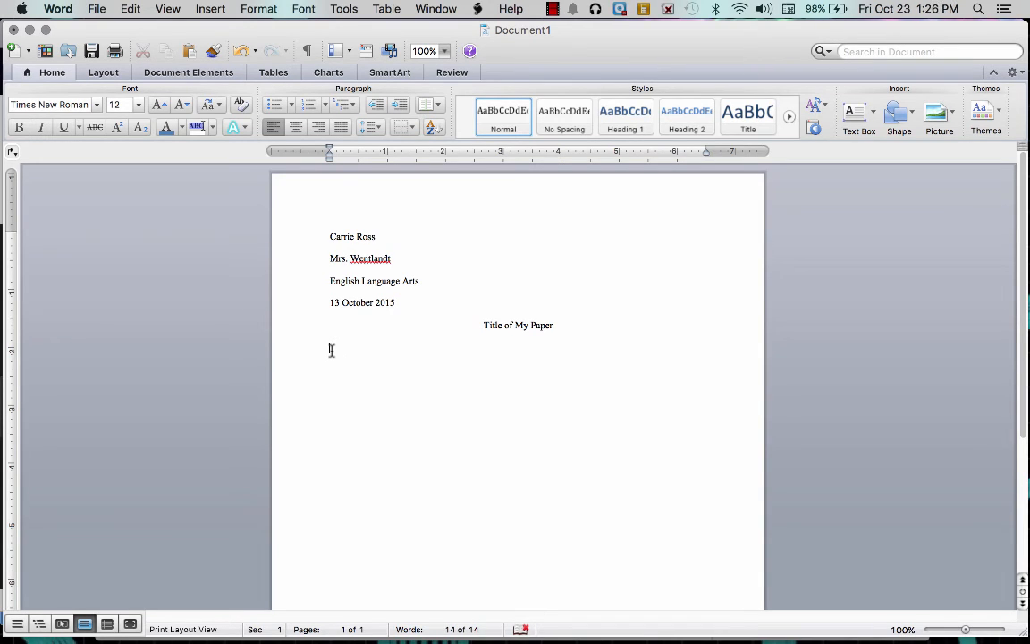
- Type the indented paragraph about the English composition, then start 'You will begin typing your new paragraph.'
key(Tab)
text(I am going to beg)
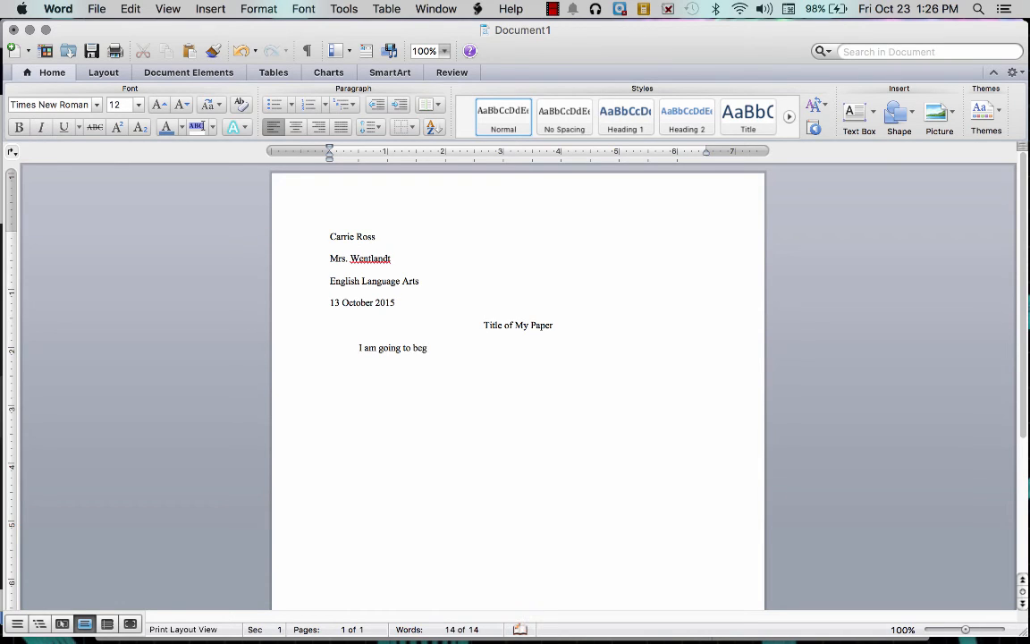
text(in typing th)
key(BackSpace)
key(BackSpace)
text(my composition for)
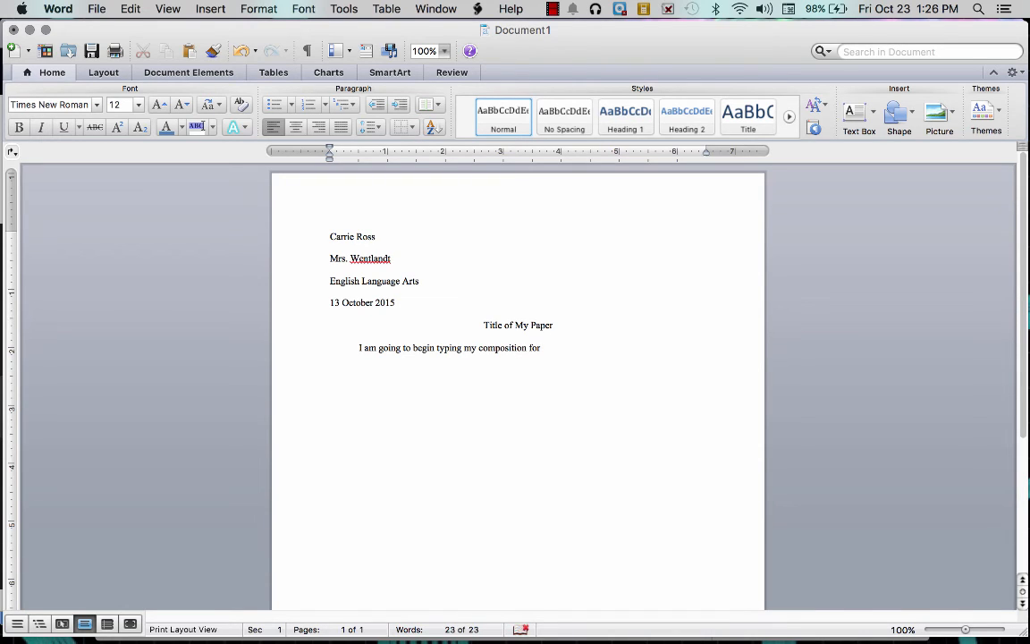
text( English. This is going to be the be)
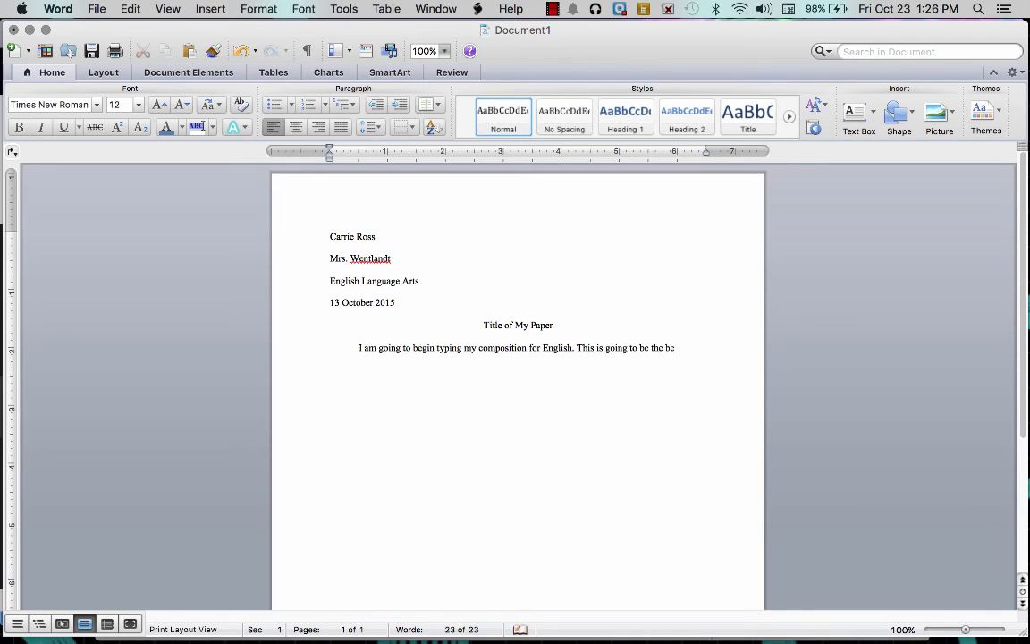
text(st paper ever. You just wait!)
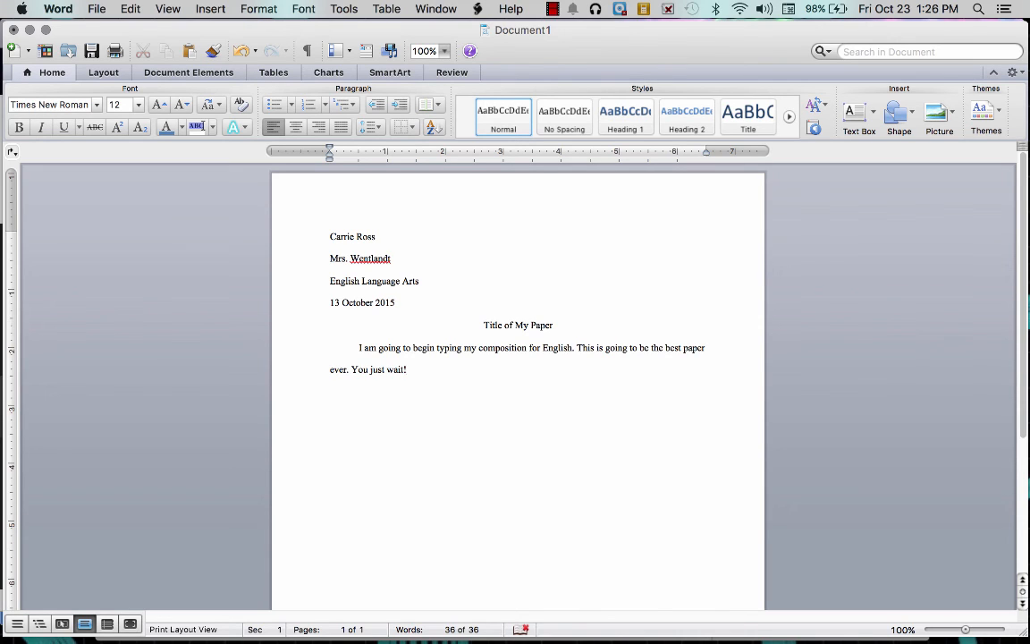
key(Return)
text(You will begin typing)
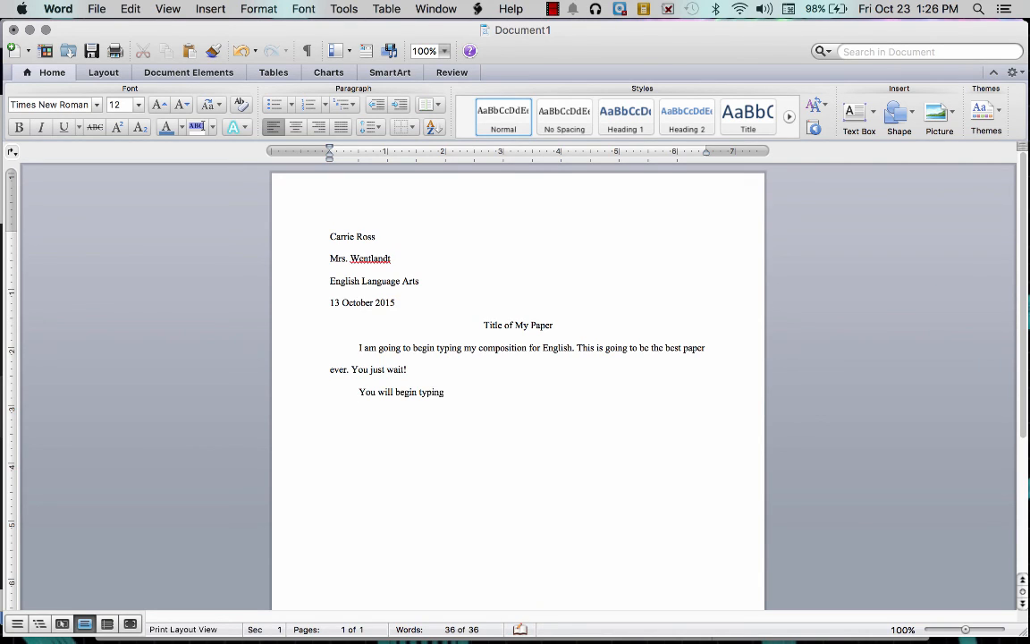
text( your new paragraph.)
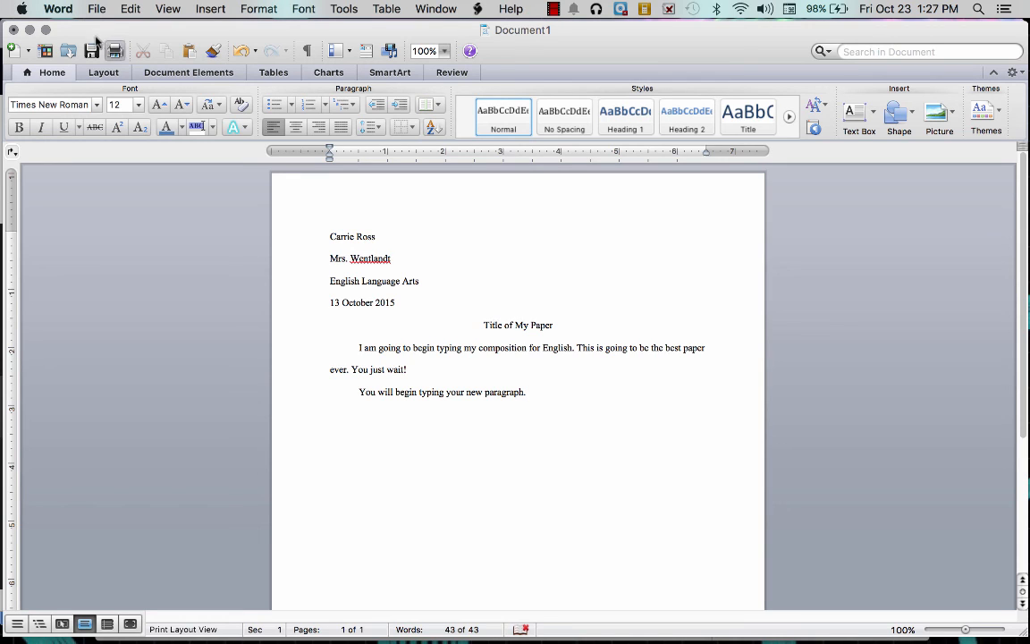
click(102, 73)
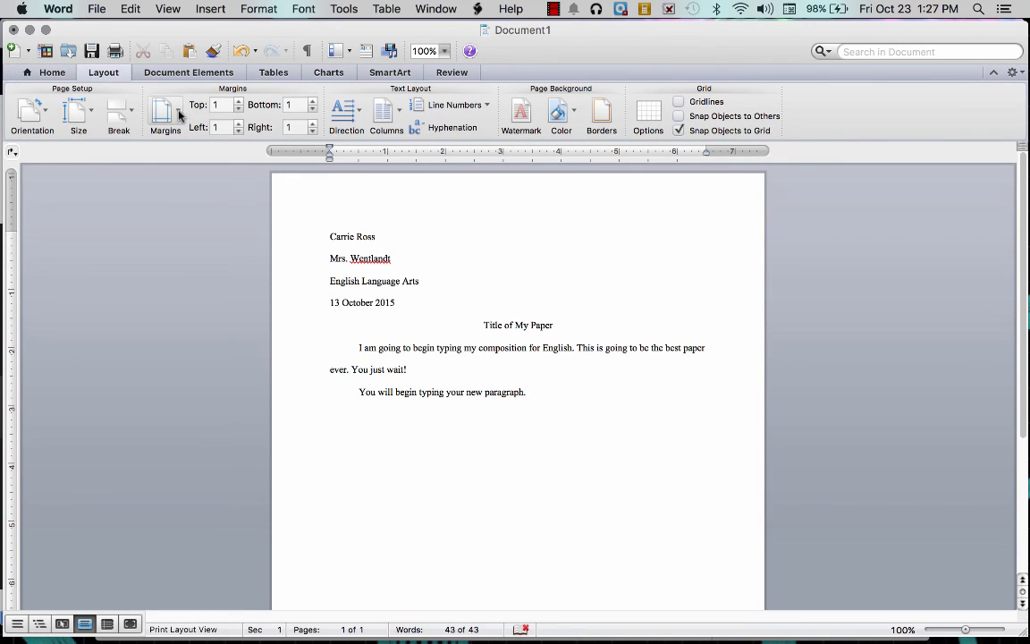
click(46, 72)
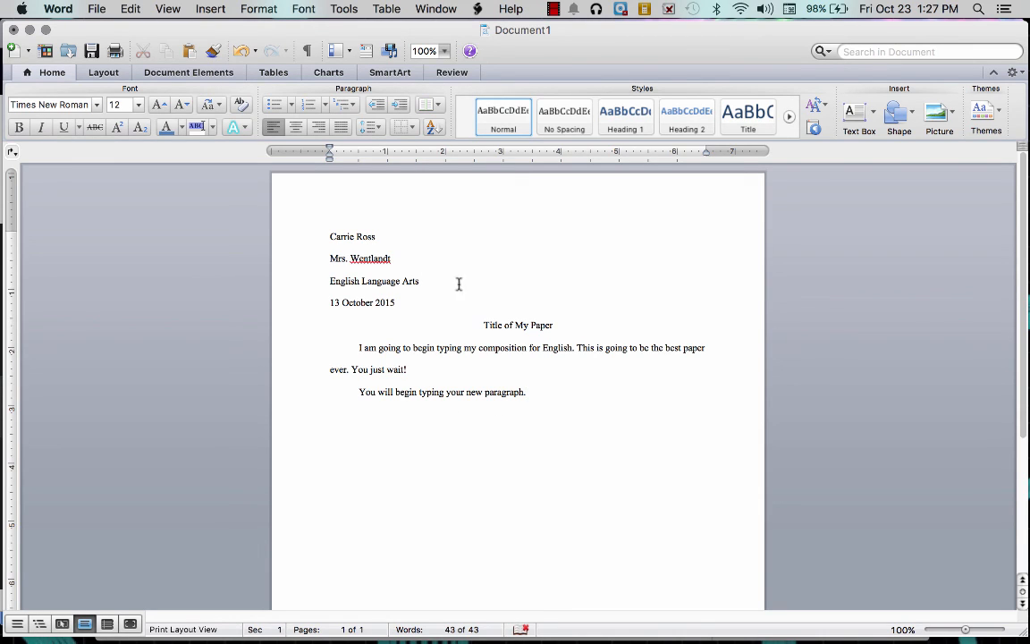
click(369, 127)
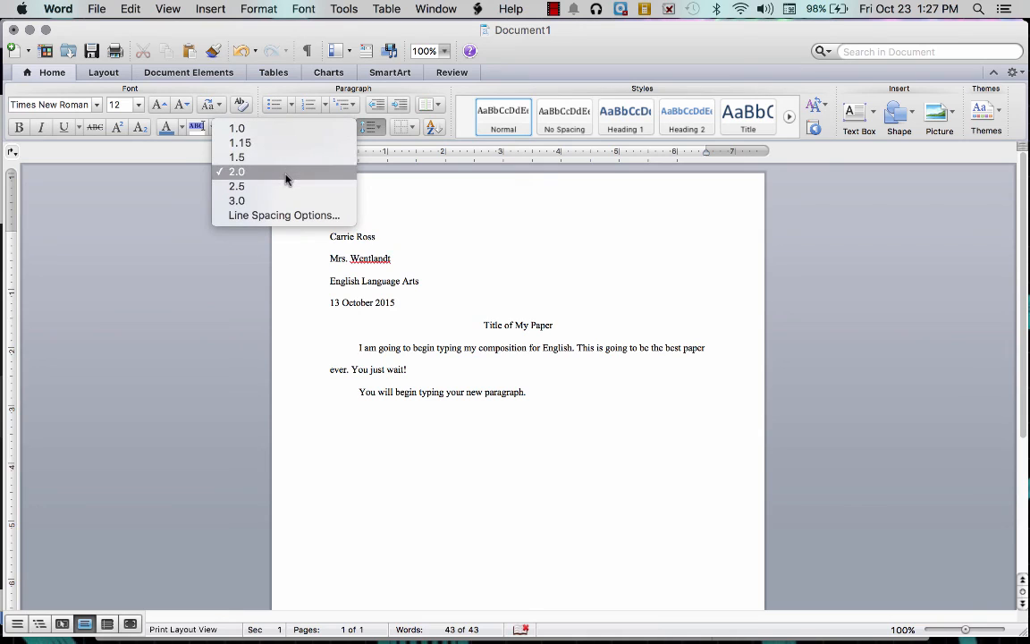
click(375, 130)
click(553, 9)
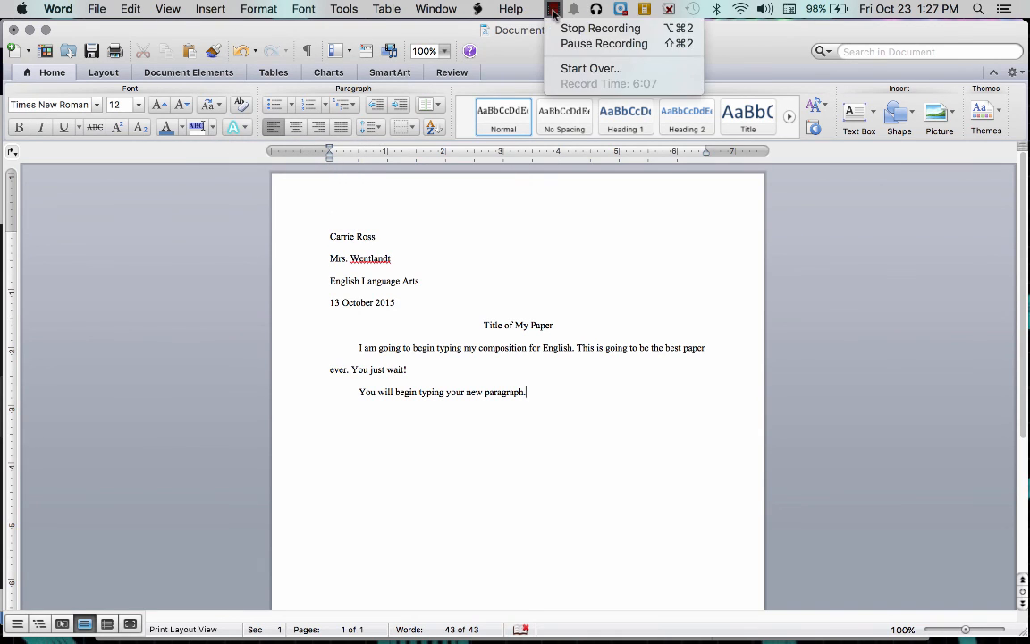